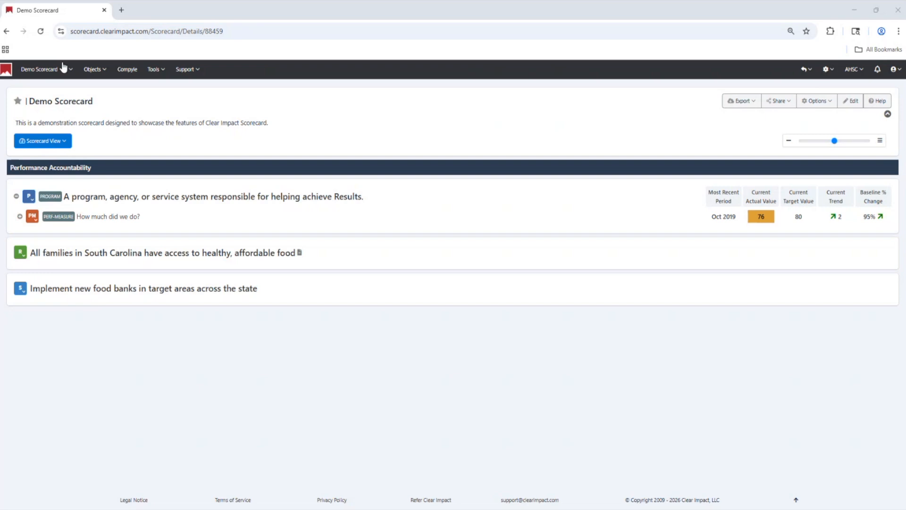
- Create a new performance measure titled "DEMO Food Banks - Statewide"
click(107, 71)
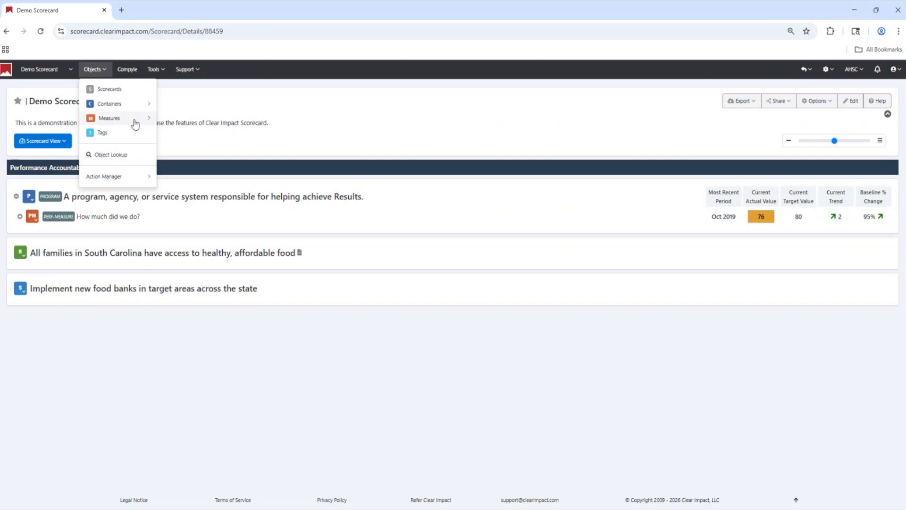
click(149, 118)
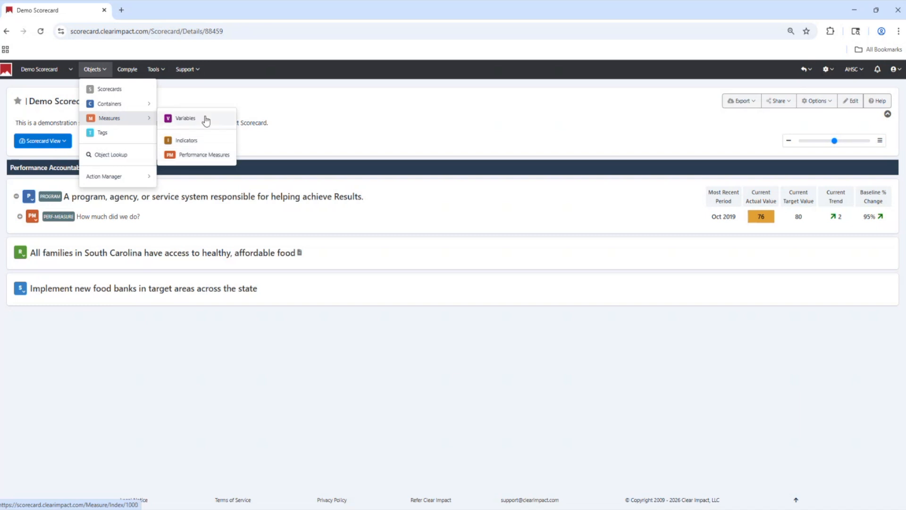
click(204, 157)
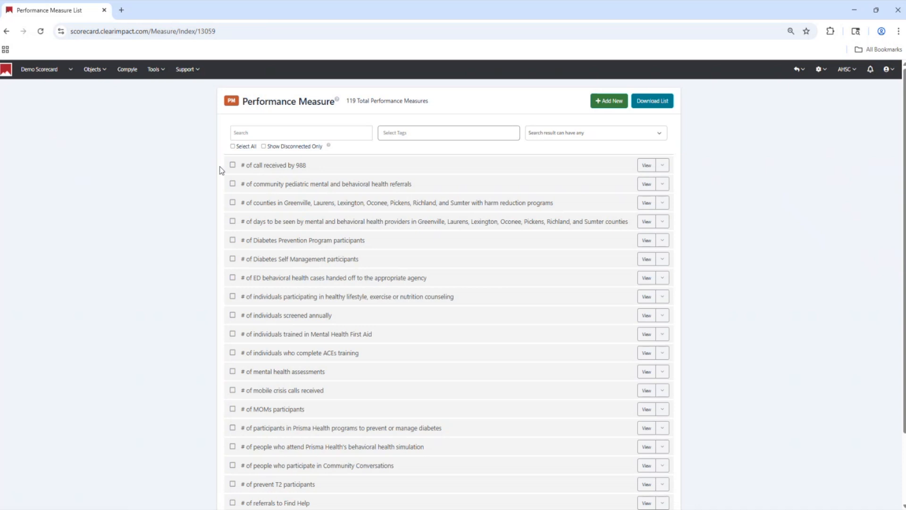
click(609, 102)
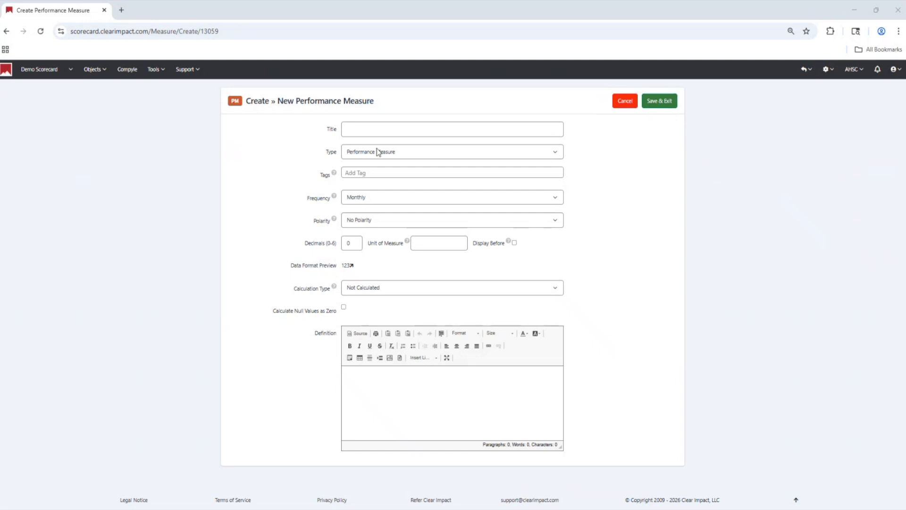
click(386, 125)
text(DEMO Food Banks - Statewide)
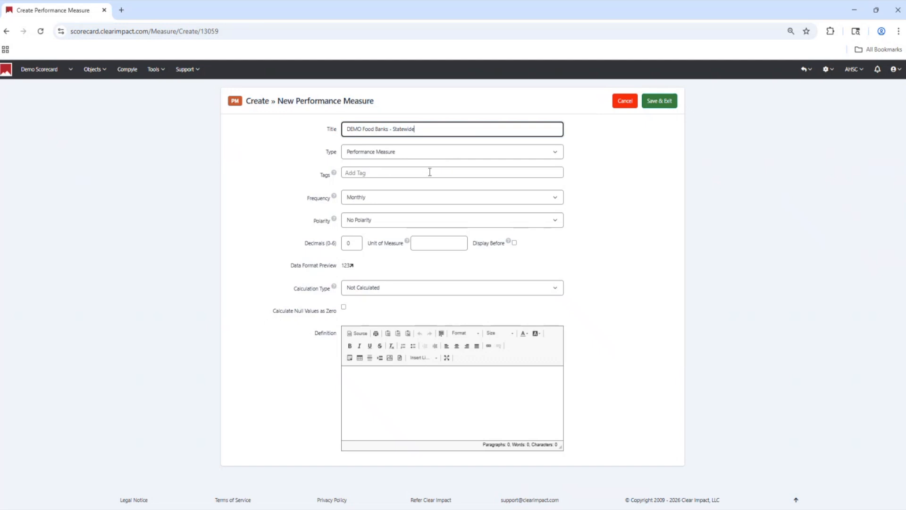
- Set the new measure's frequency to Annually and its polarity to Higher is Better
click(432, 203)
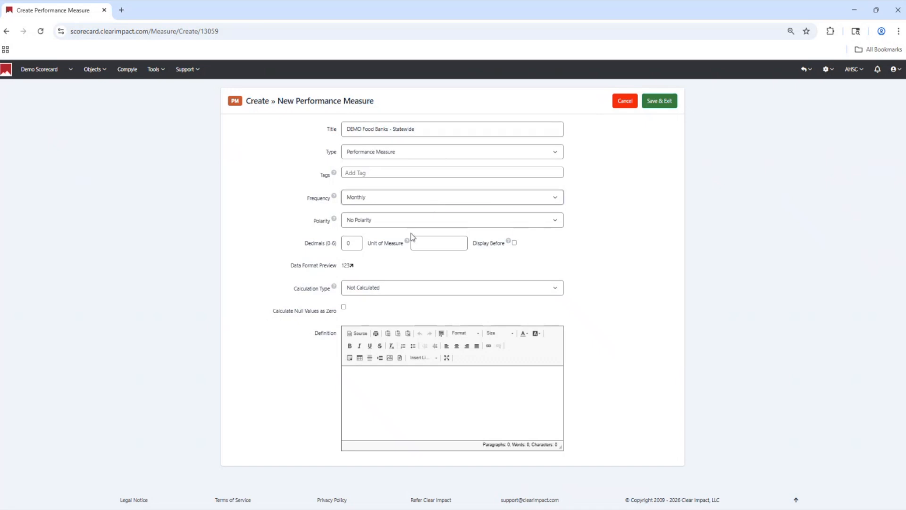
key(a)
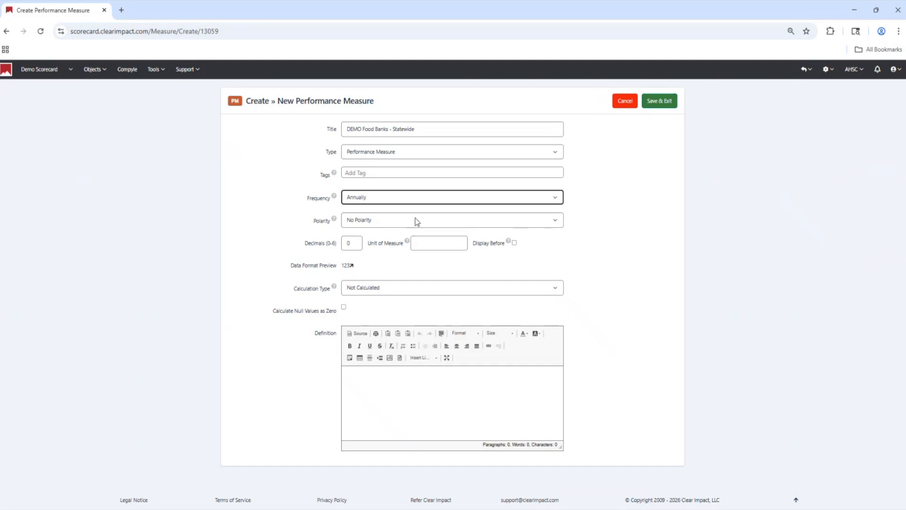
click(416, 220)
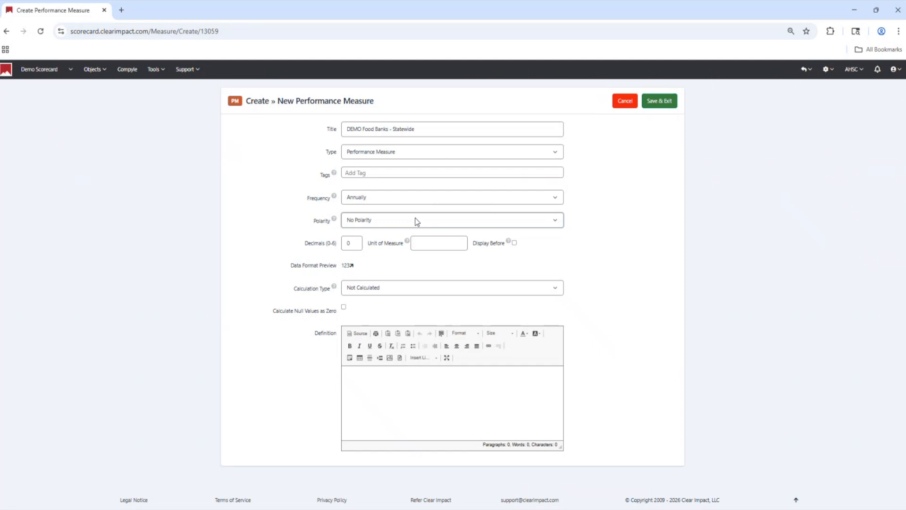
key(Down)
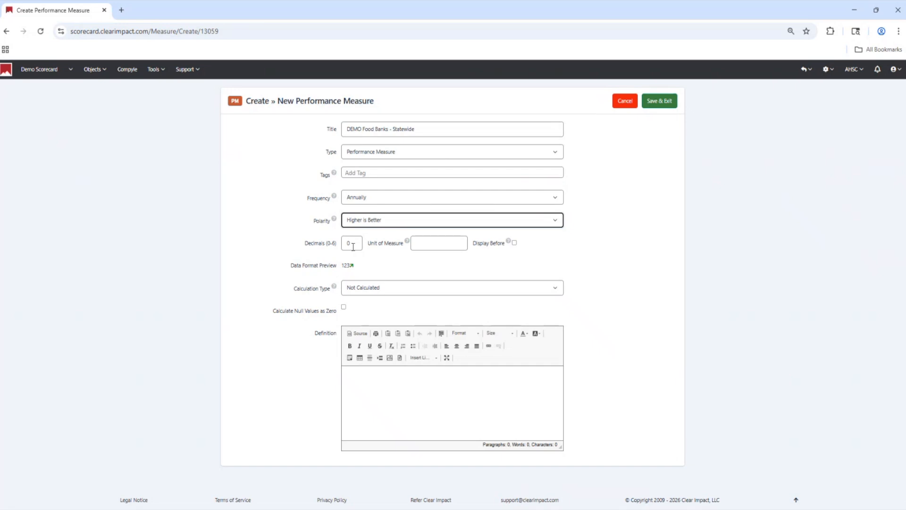
- Try a $ unit of measure displayed before the value, and clear both settings again
click(465, 243)
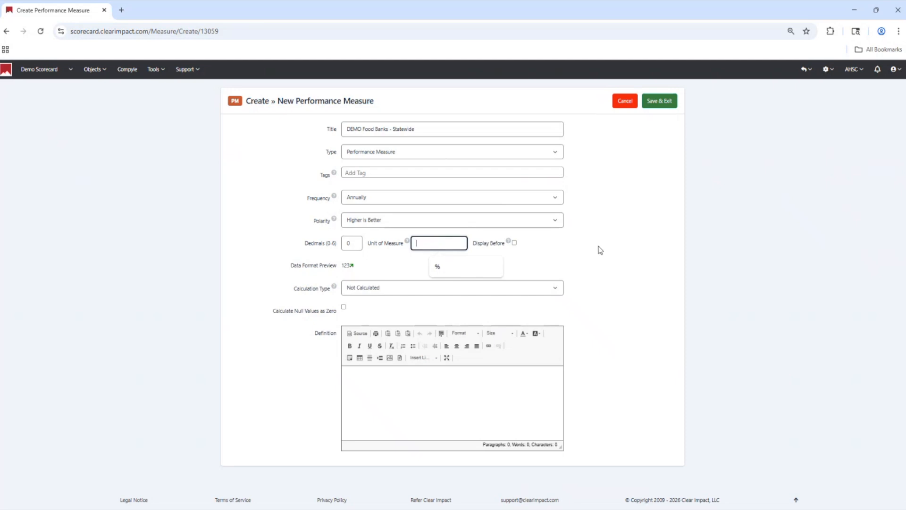
text($)
click(514, 243)
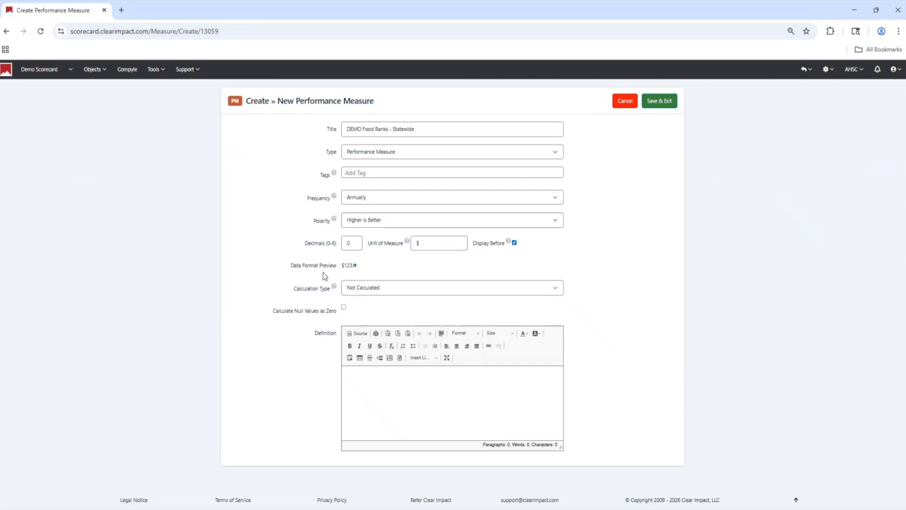
drag(341, 266, 386, 276)
click(430, 243)
key(BackSpace)
click(514, 243)
- Enter TEST as the measure's definition and save the new performance measure
click(413, 392)
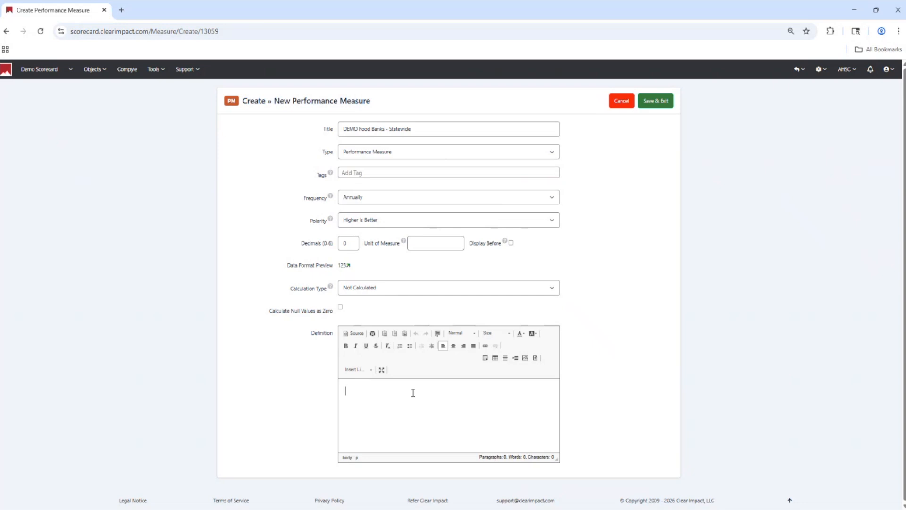
text(TEST)
click(667, 106)
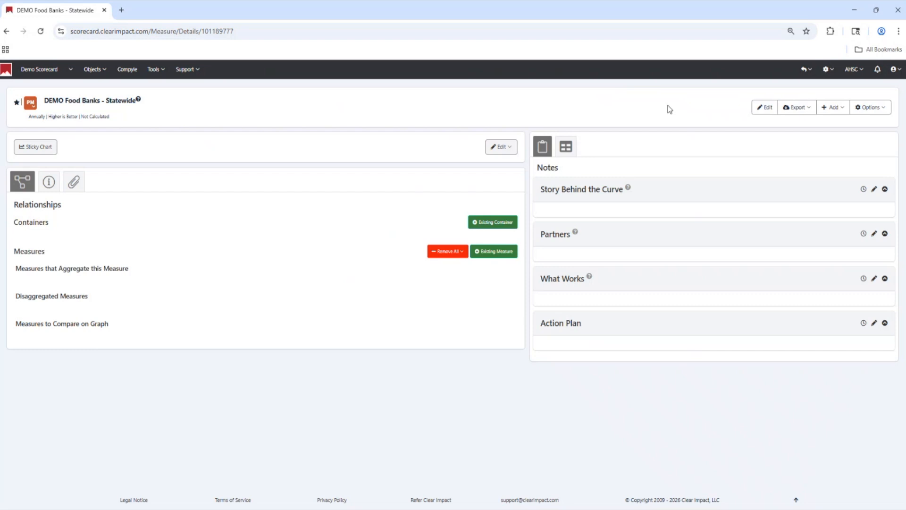
- Review the measure's basic, formatting, data and history properties, and save to leave the editor
click(764, 112)
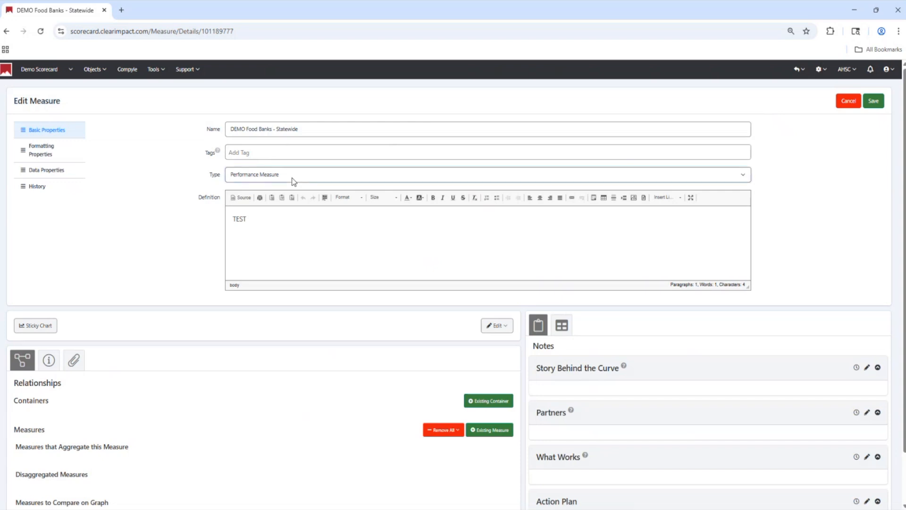
click(36, 155)
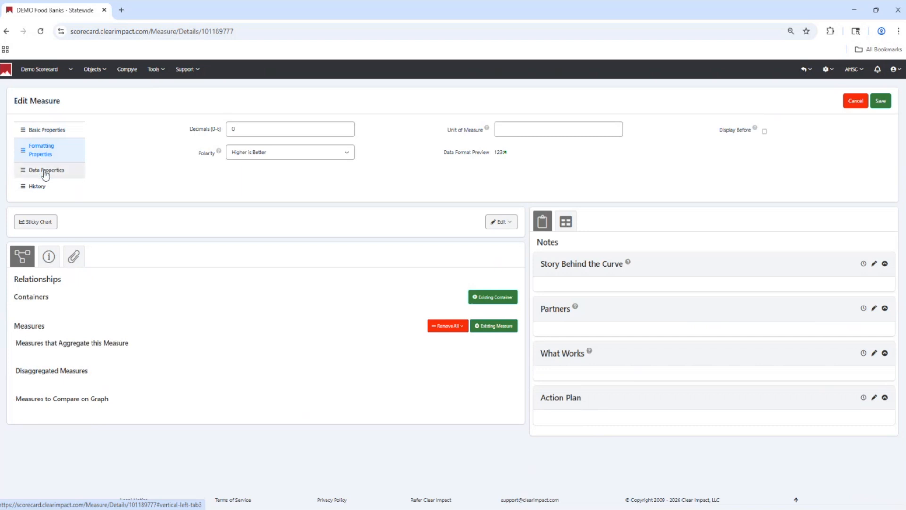
click(45, 174)
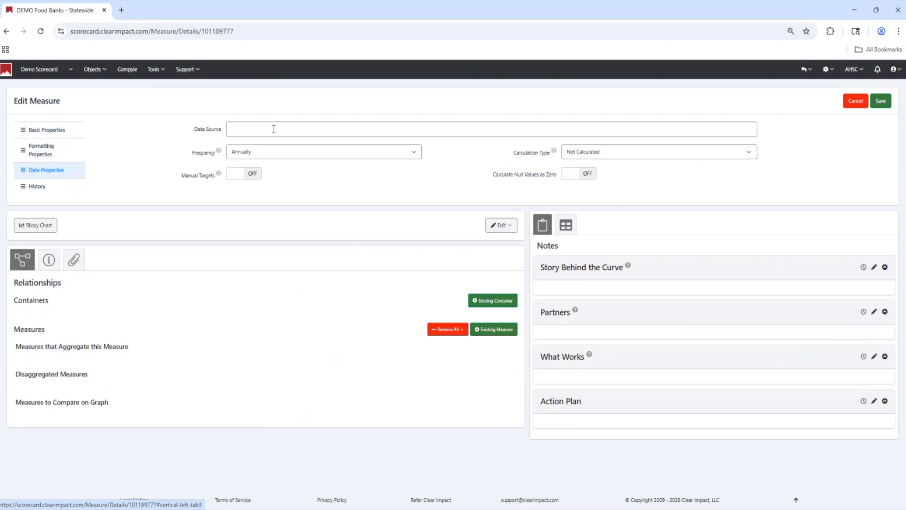
click(37, 188)
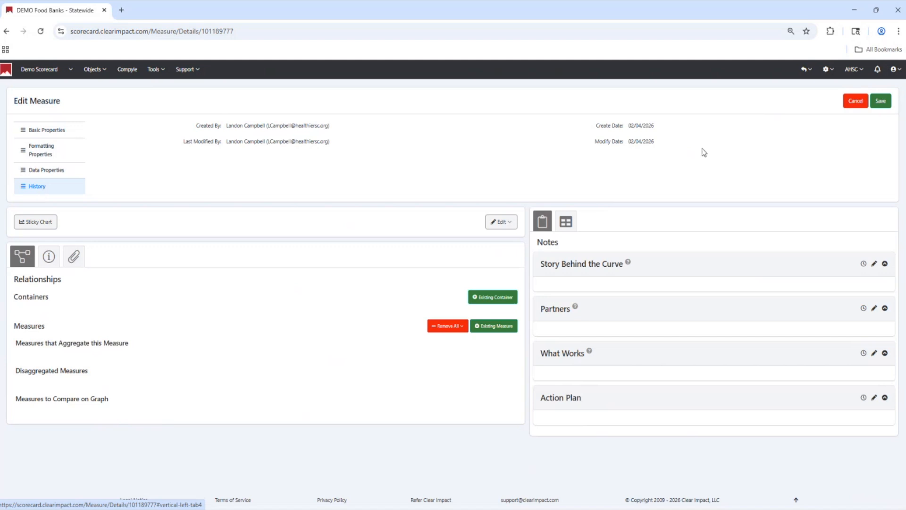
click(885, 104)
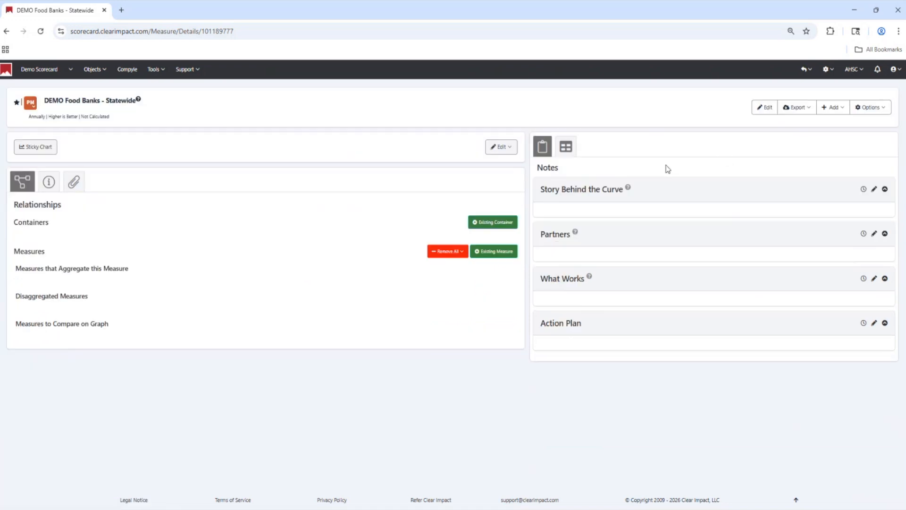
- Open the measure's data for editing and add annual periods from 2026 back to 2023
click(495, 156)
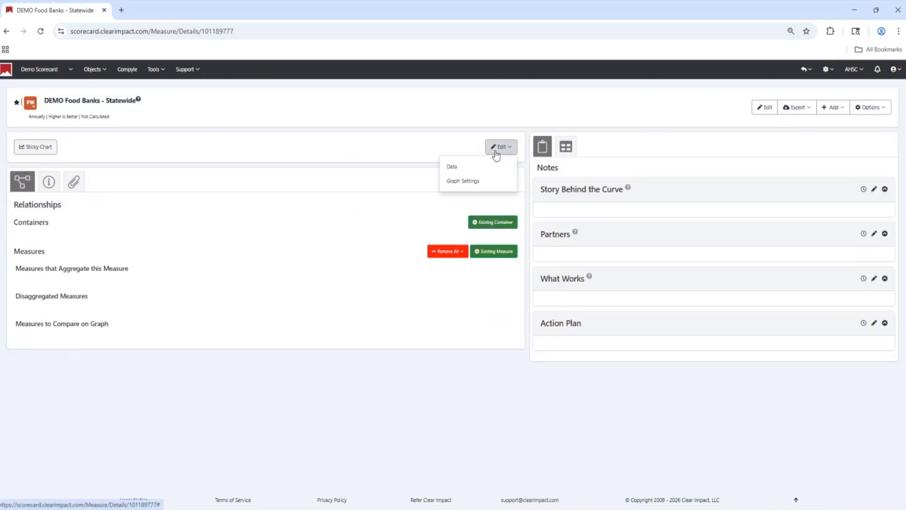
click(461, 170)
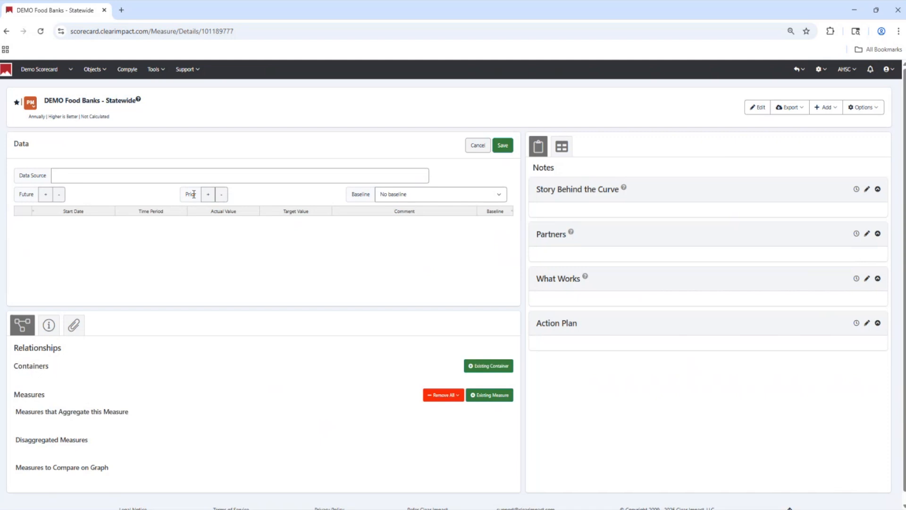
click(209, 196)
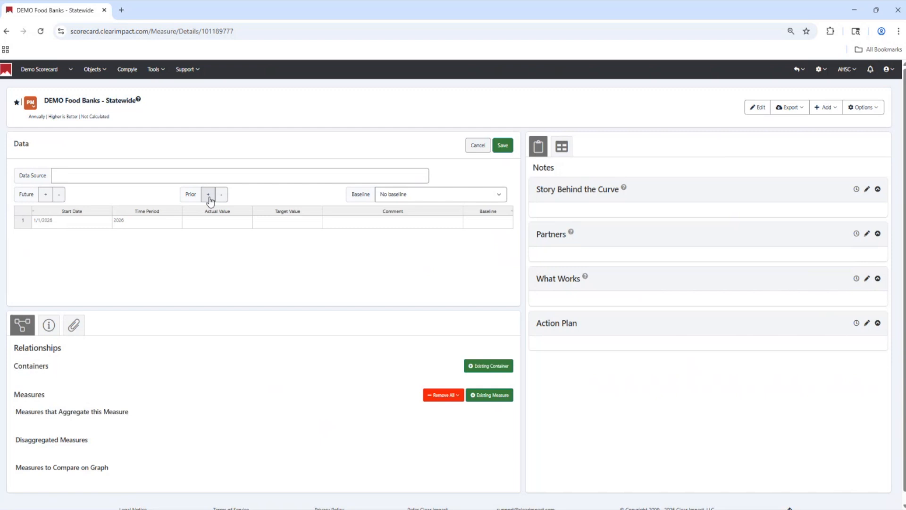
click(209, 196)
click(209, 195)
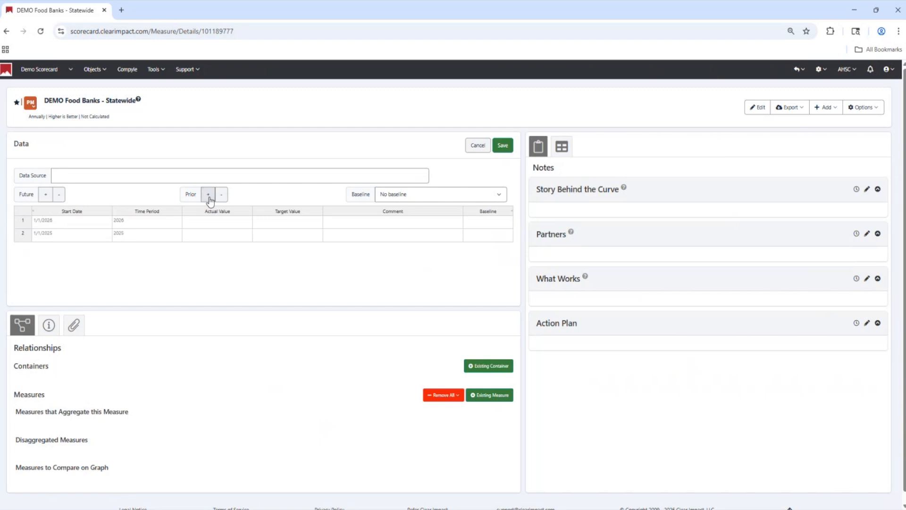
click(209, 195)
- Try adding a future 2027 period, remove 2027 and 2026, and add 2026 back
click(47, 195)
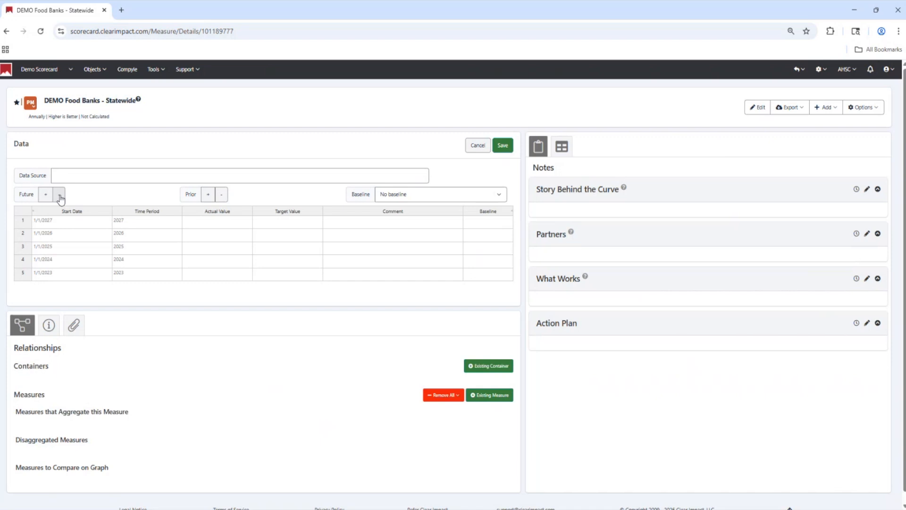
click(59, 195)
click(59, 194)
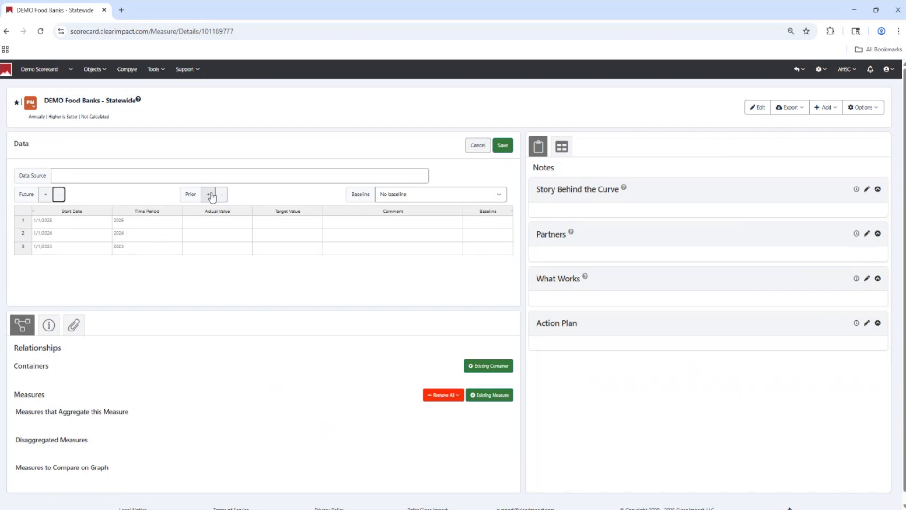
click(46, 199)
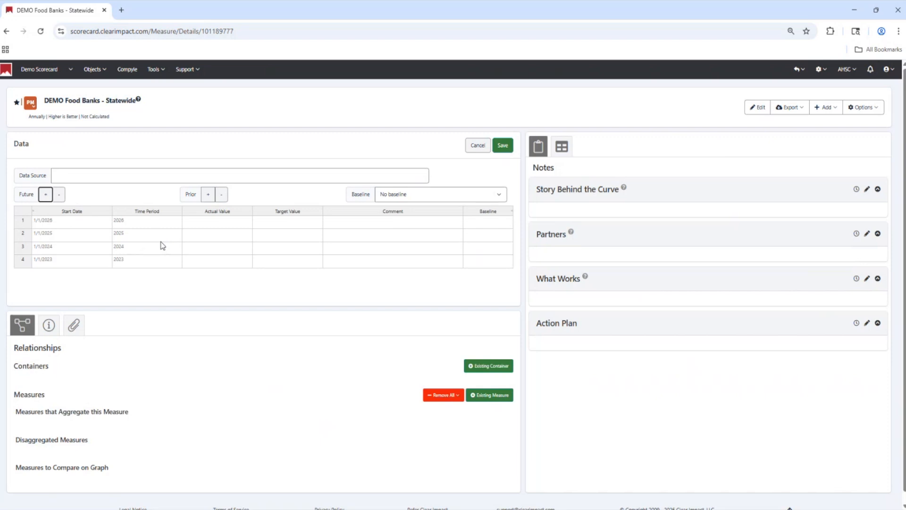
- Enter actual values of 5 for 2023, 7 for 2024, 9 for 2025 and 11 for 2026, and save the data
click(235, 225)
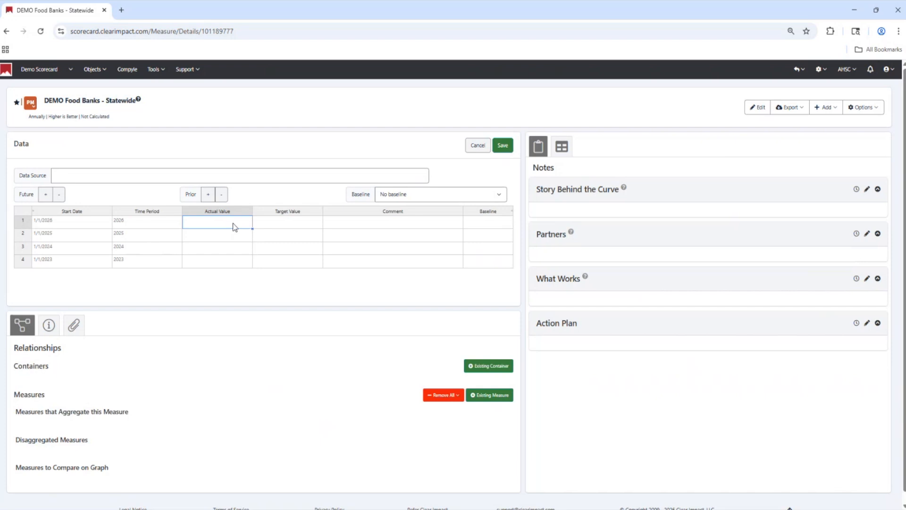
key(Down)
key(Down)
key(Down)
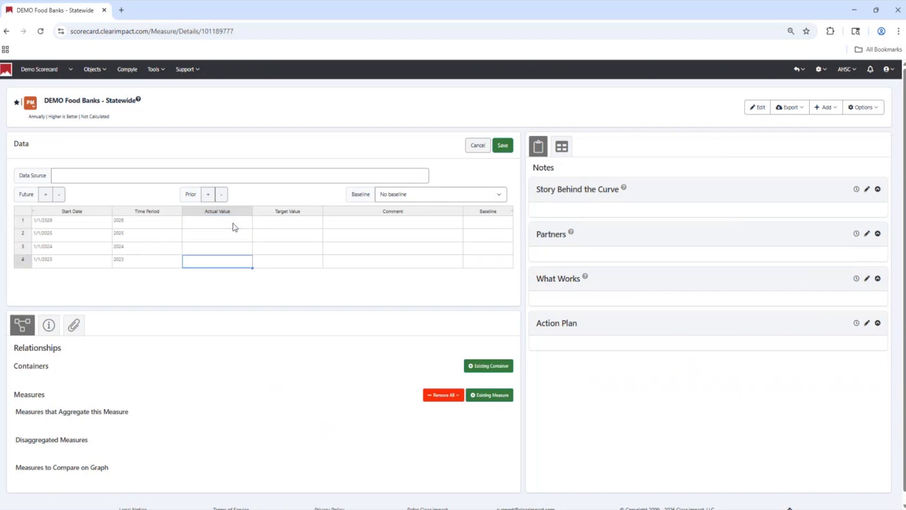
text(5)
key(Up)
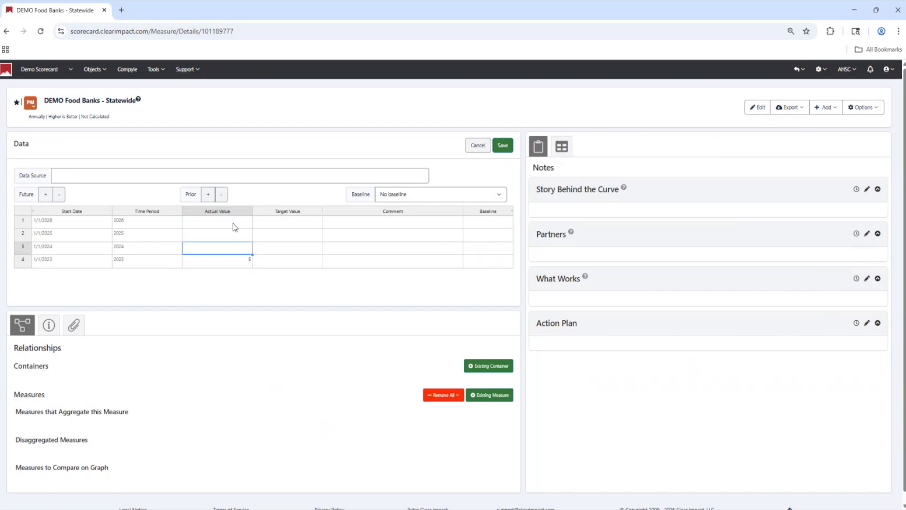
text(7)
key(Up)
text(9)
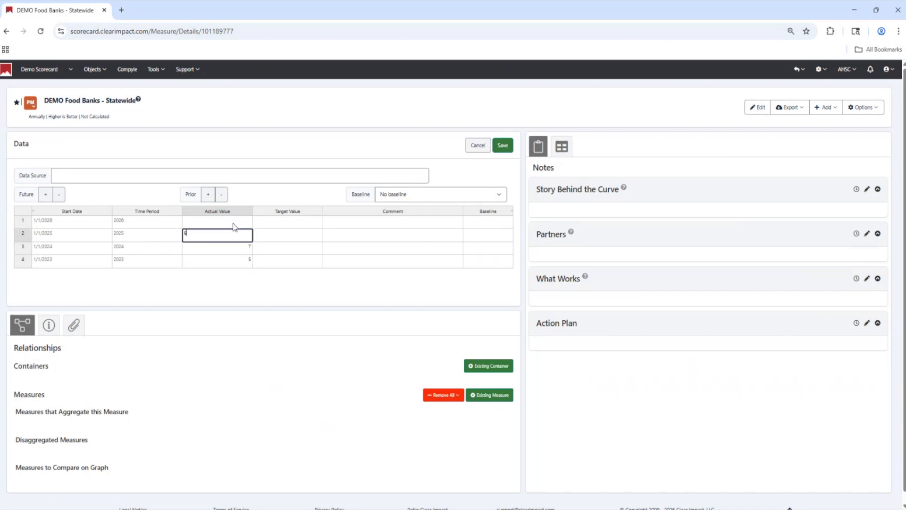
key(Up)
text(11)
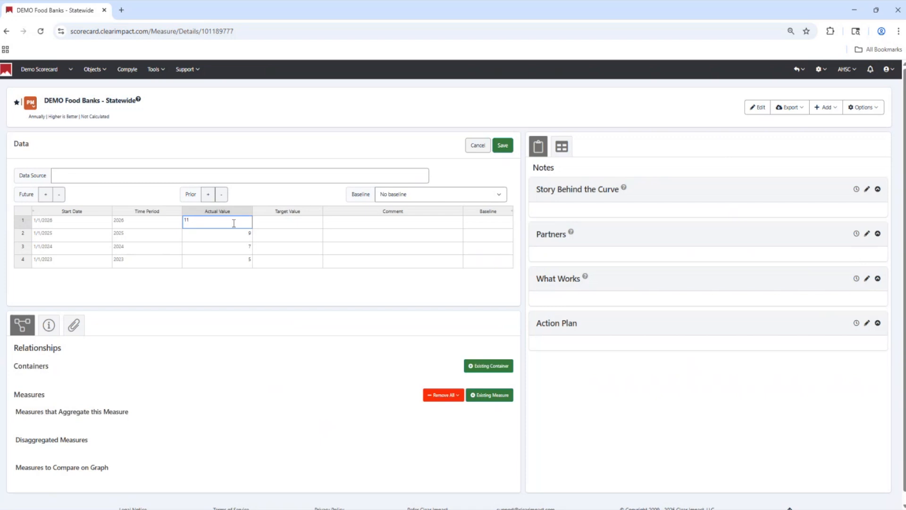
click(501, 146)
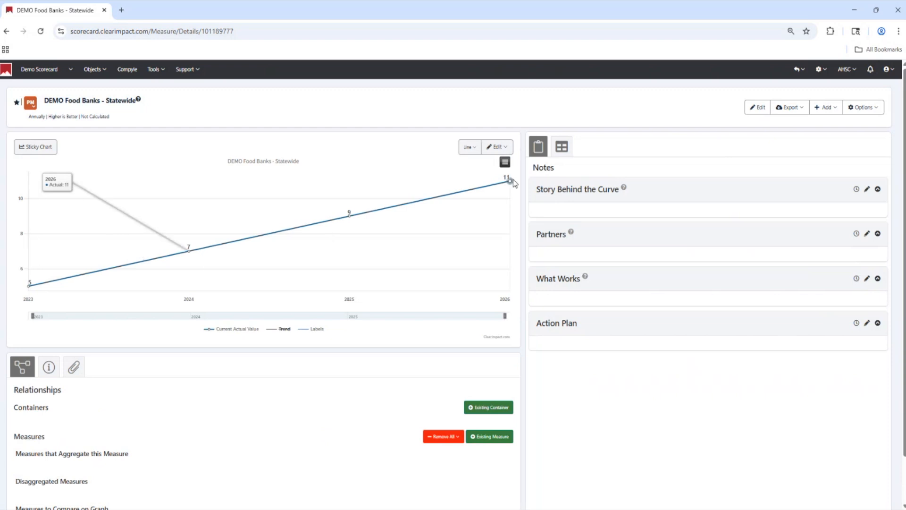
- Extend the start of the chart's date range slightly before the 2023 data point
mouse_move(32, 316)
mouse_down()
mouse_move(198, 316)
mouse_move(22, 327)
mouse_up()
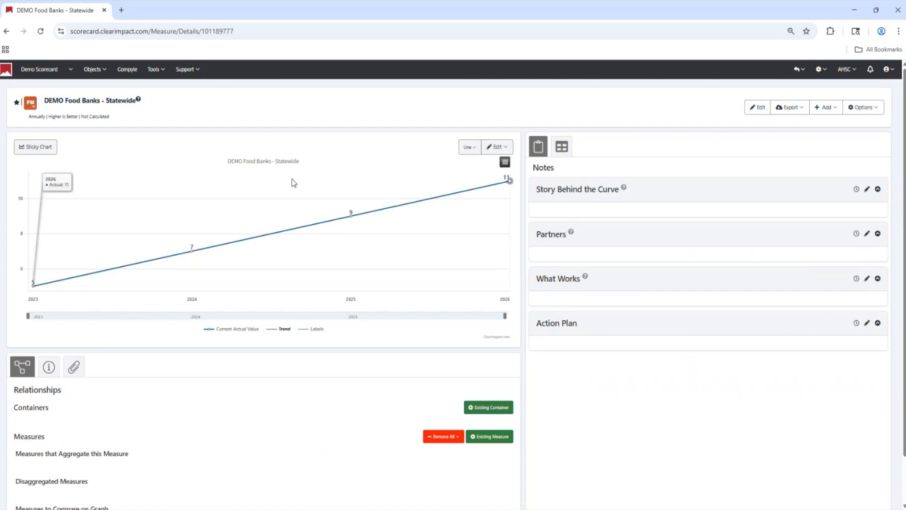
- Start adding an existing container to the measure and check the available type and tag filters
scroll(264, 375, down, 1)
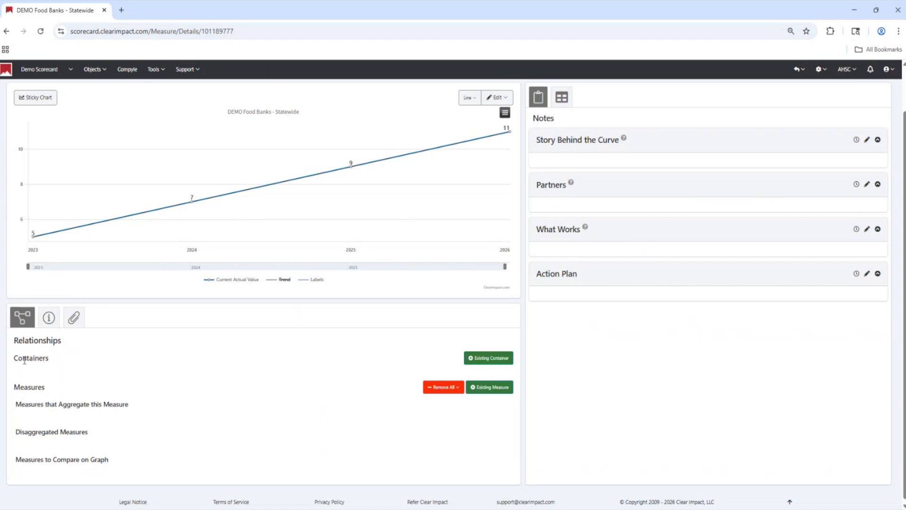
click(486, 359)
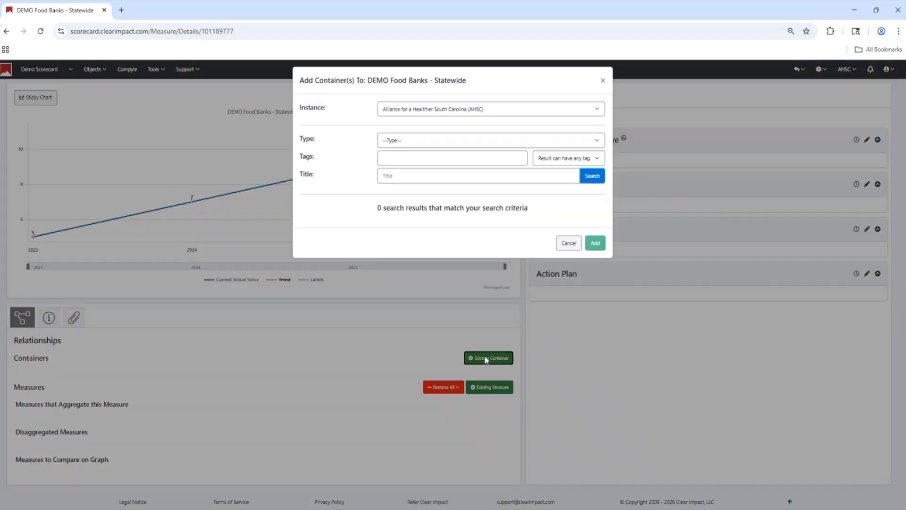
click(439, 143)
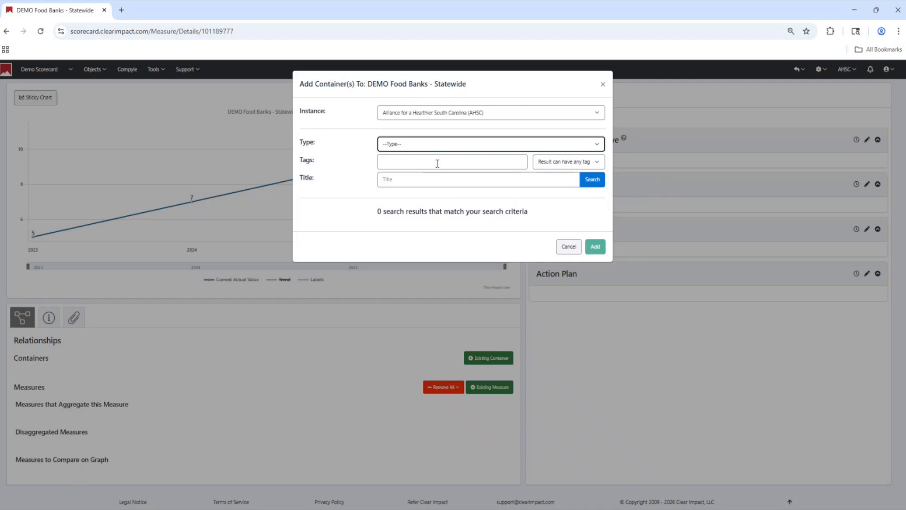
click(437, 164)
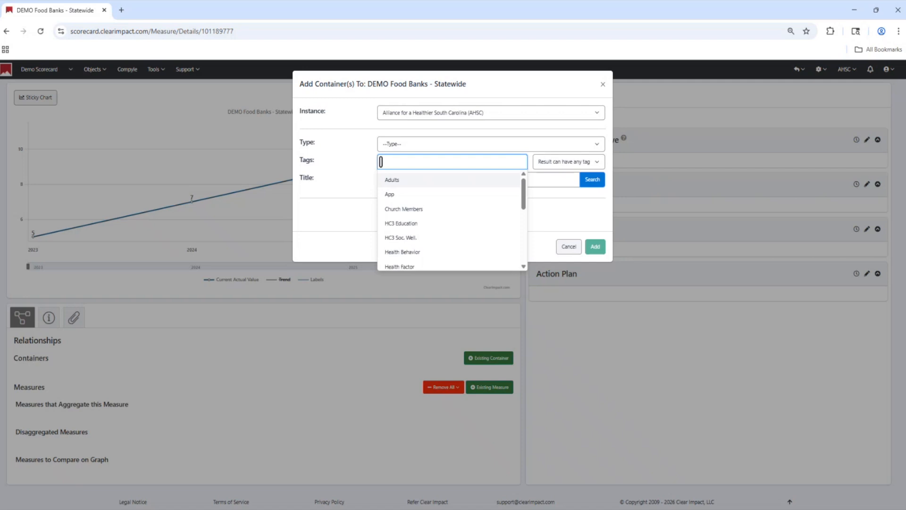
- Search the existing containers by the title "food banks in target areas"
click(541, 183)
text(food banks across the state)
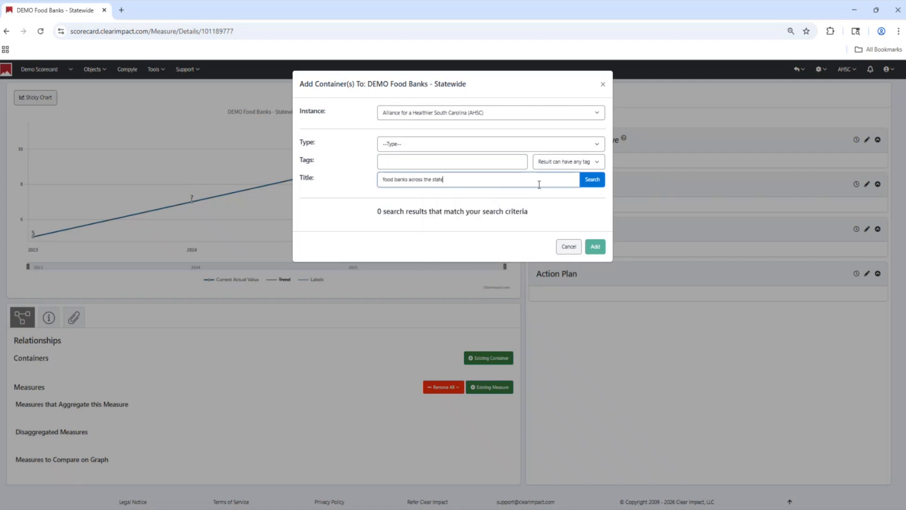
key(BackSpace)
key(BackSpace)
key(BackSpace)
key(BackSpace)
key(BackSpace)
key(BackSpace)
text(in target areas)
click(589, 186)
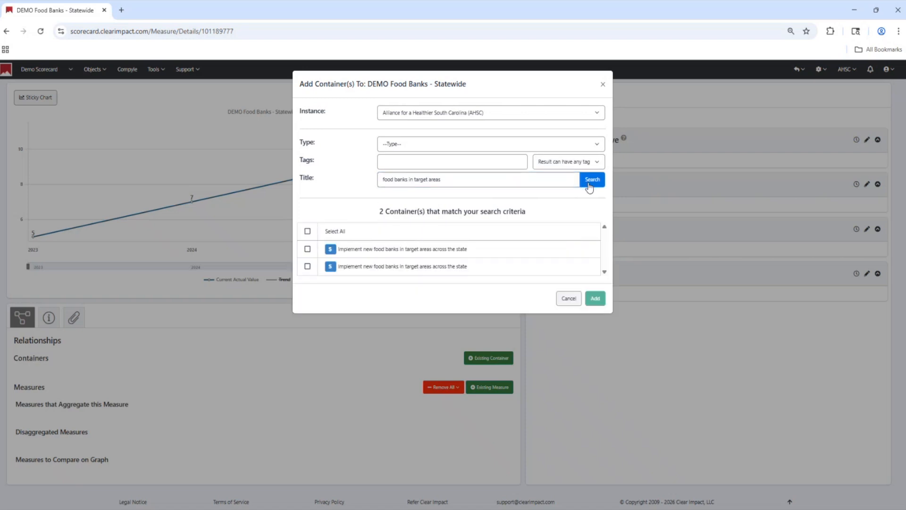
- Select both "Implement new food banks in target areas across the state" containers and add them to the measure
click(308, 249)
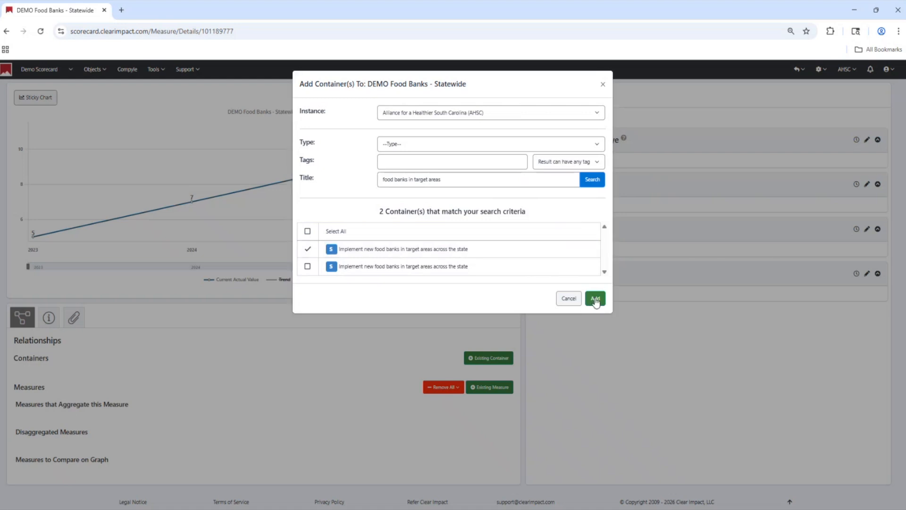
click(307, 266)
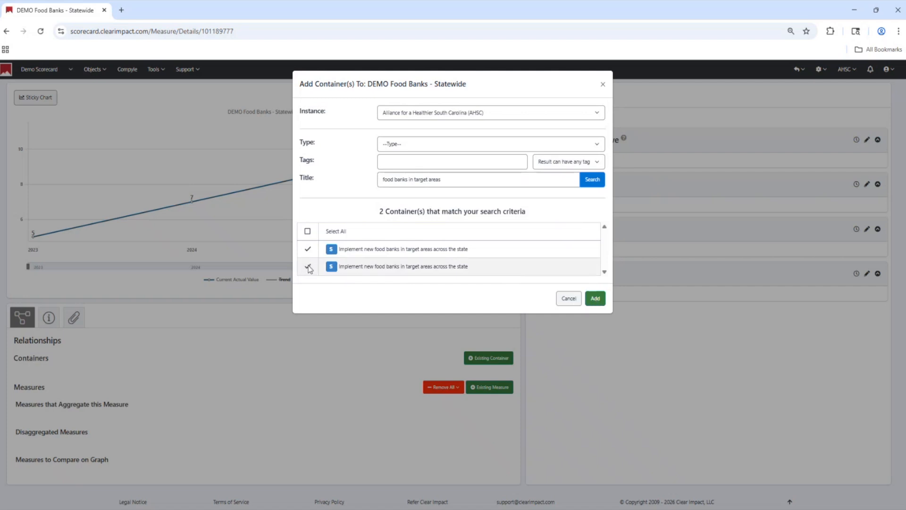
click(595, 298)
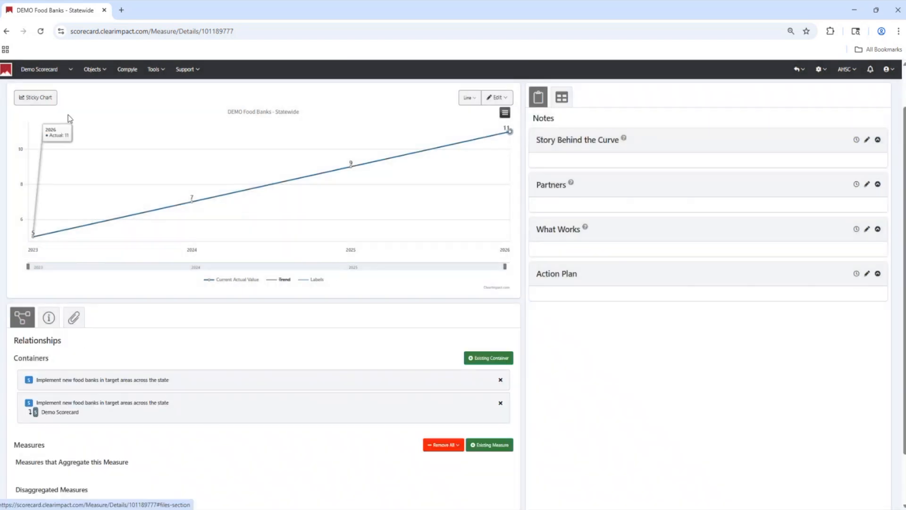
- Open the Demo Scorecard and expand the "DEMO Food Banks - Statewide" measure to view its chart and data
click(40, 69)
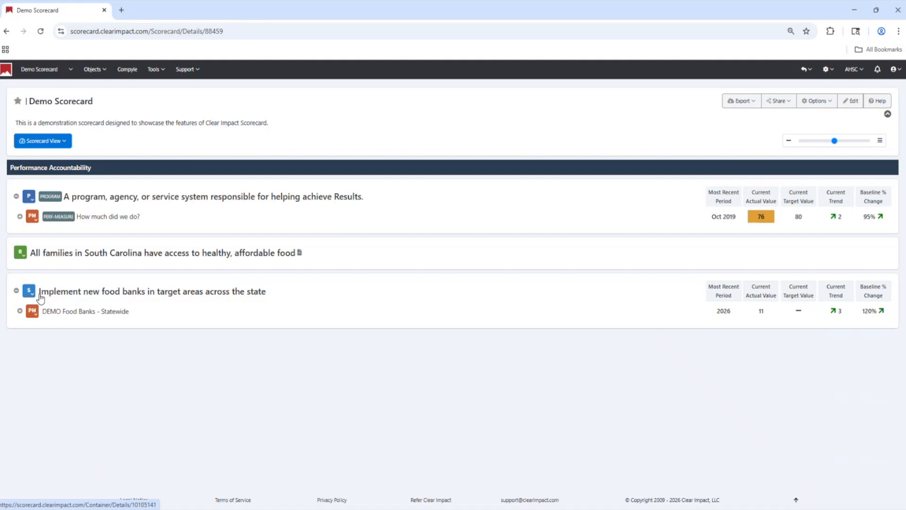
click(20, 312)
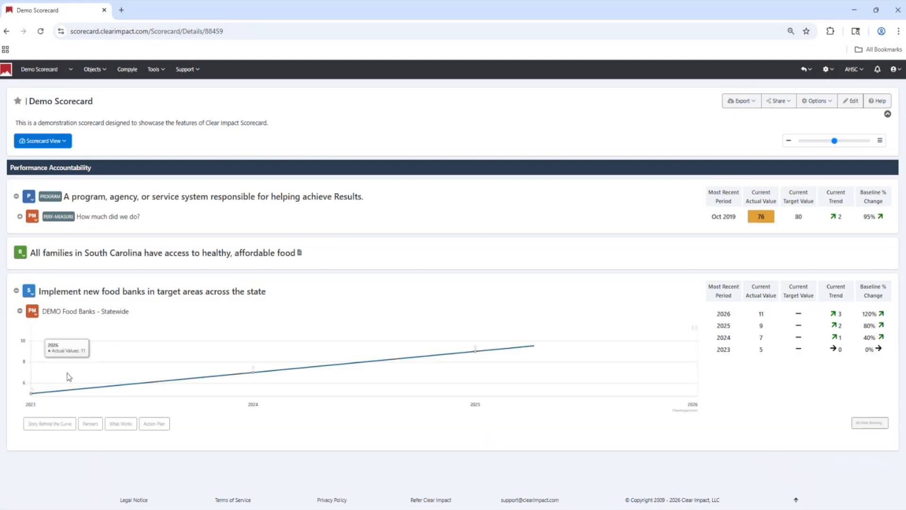